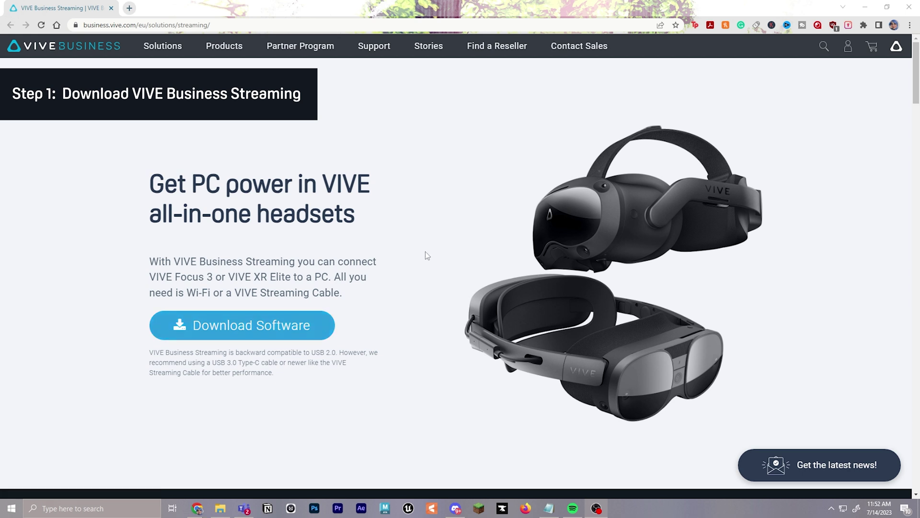
Step: Download VIVE Business Streaming and install it after accepting the EULA
click(240, 328)
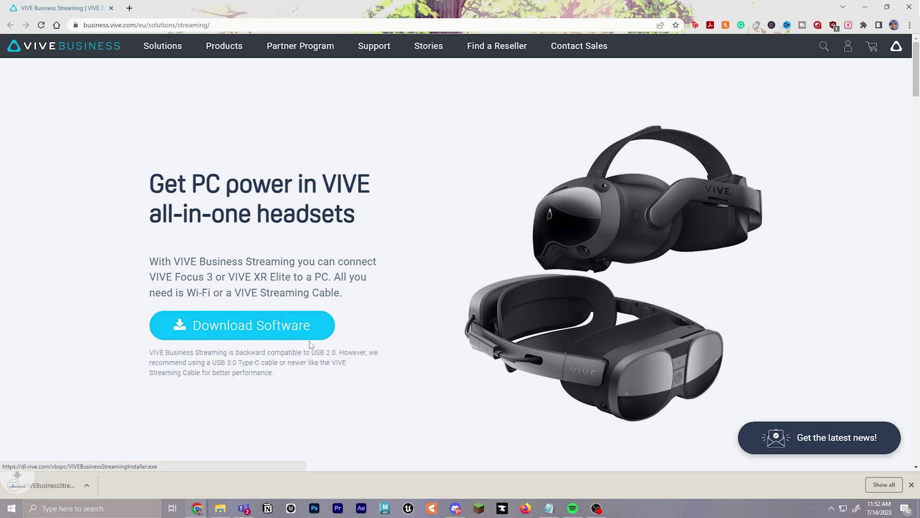
click(70, 488)
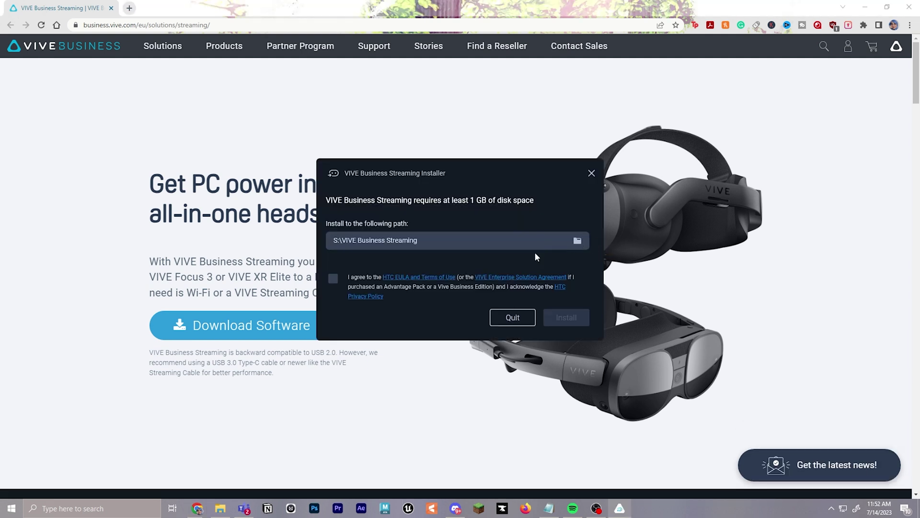
click(332, 278)
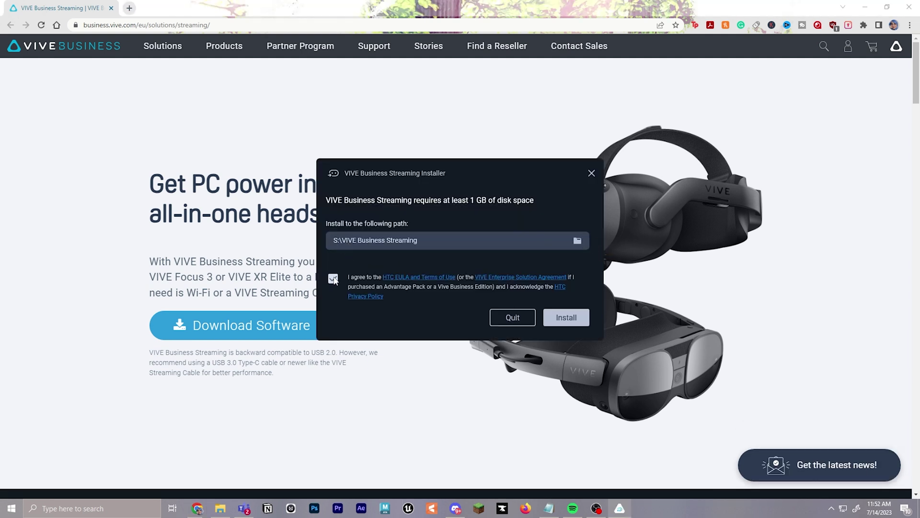
click(575, 317)
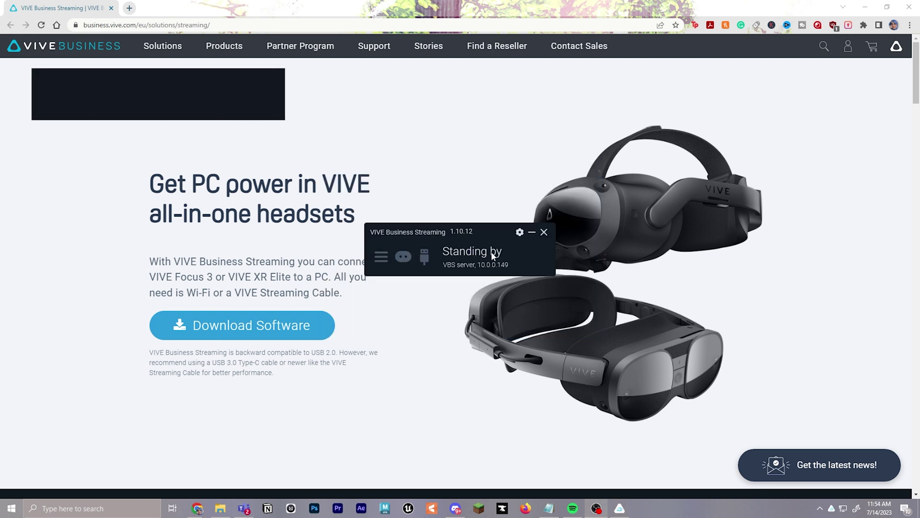
click(520, 233)
Step: Turn on the Beta toggle in Advanced settings and confirm joining the beta program
click(304, 271)
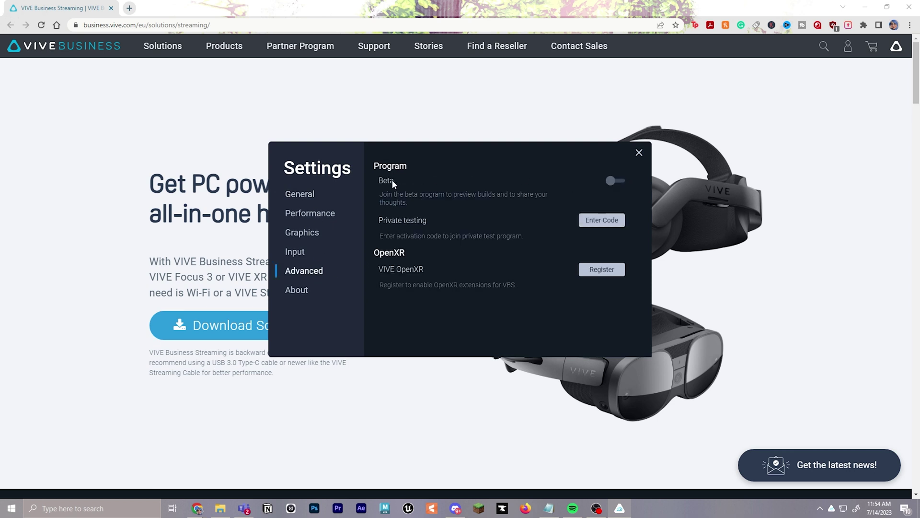
click(612, 180)
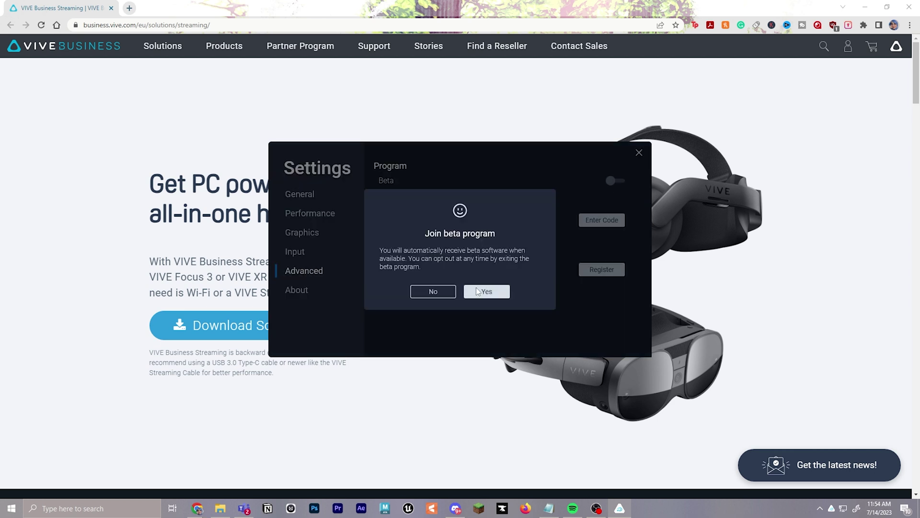
click(491, 293)
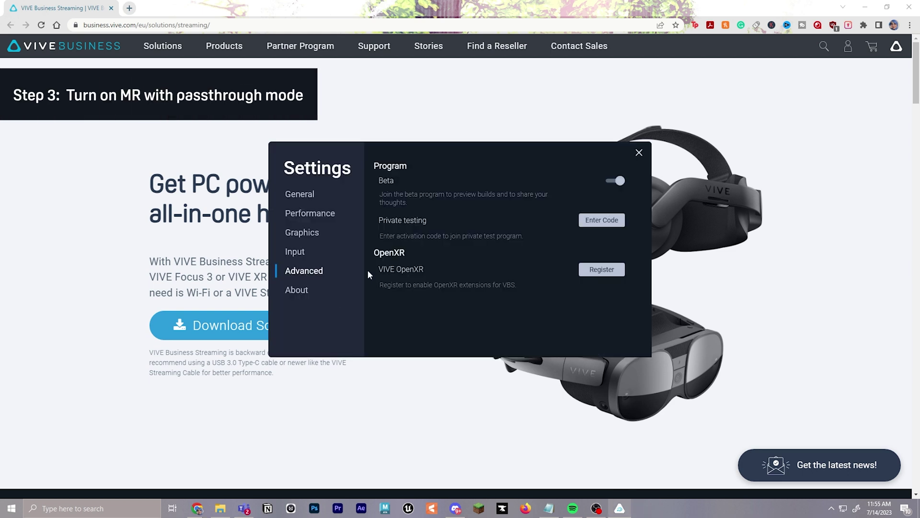
Step: In Graphics settings, leave the streaming graphics quality on Balanced
click(301, 234)
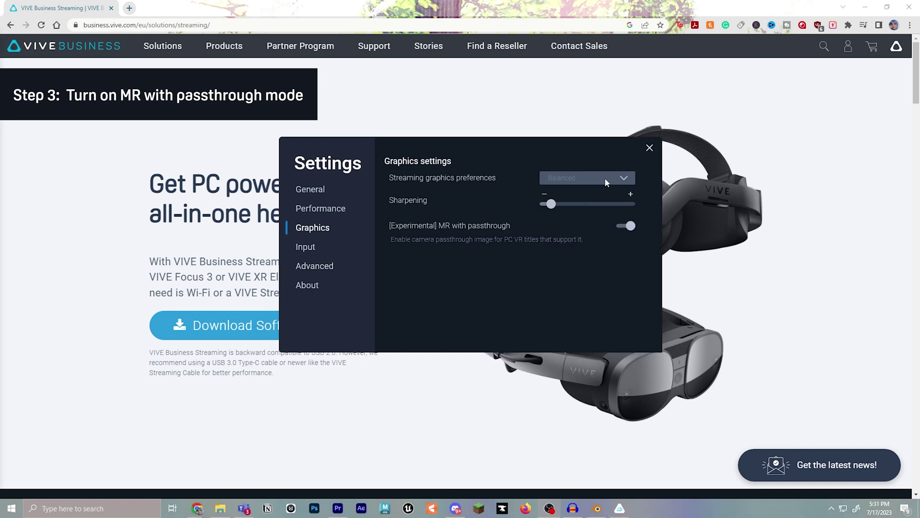
click(594, 176)
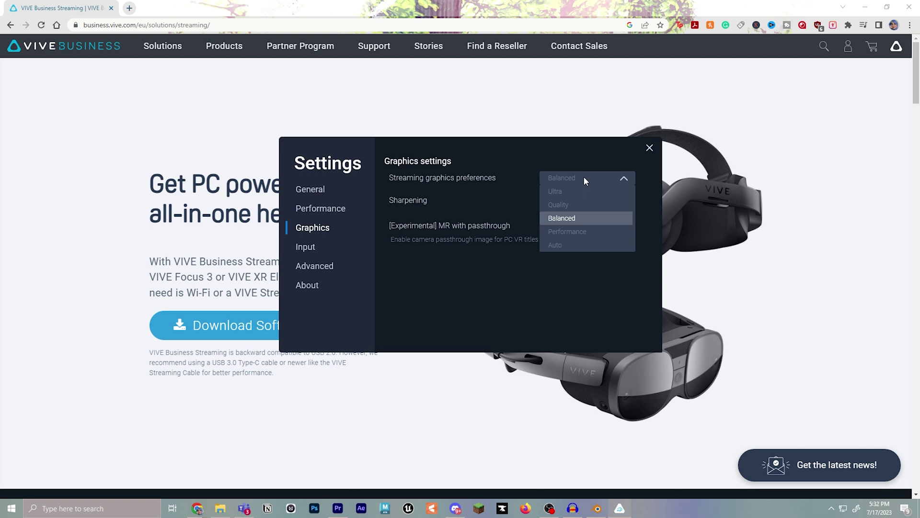
click(584, 176)
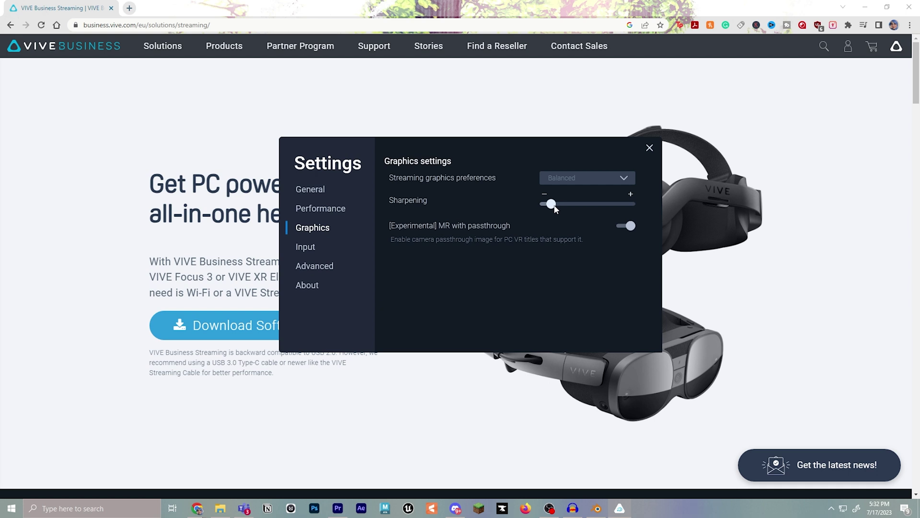
click(581, 178)
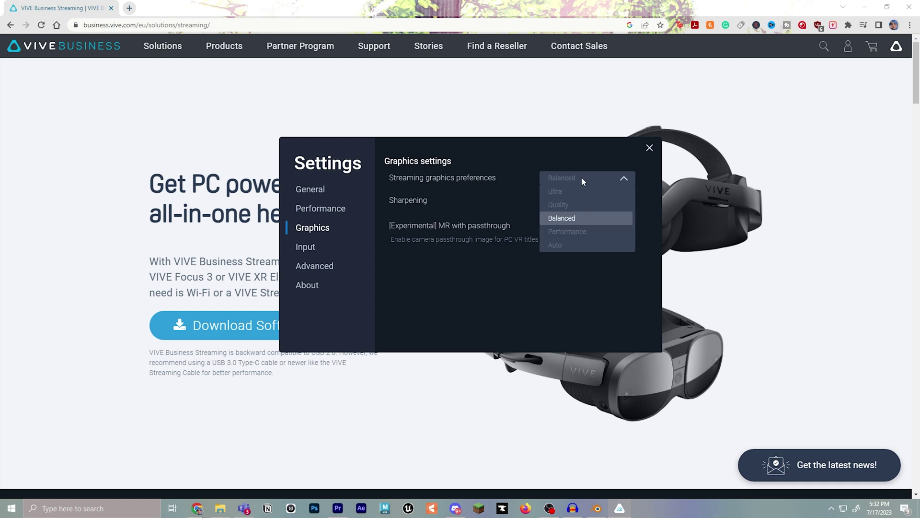
click(582, 177)
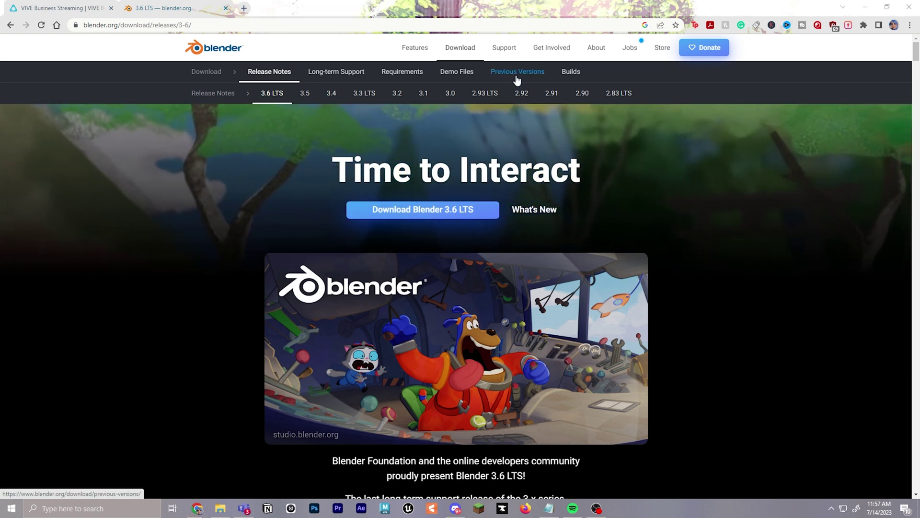
Step: Browse Blender's Previous Versions page and the Source archives listing
click(517, 77)
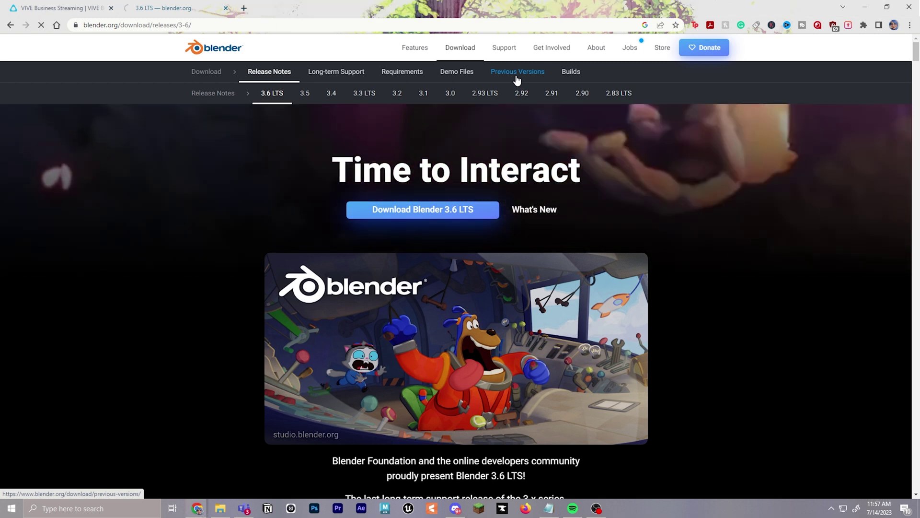
scroll(430, 231, down, 6)
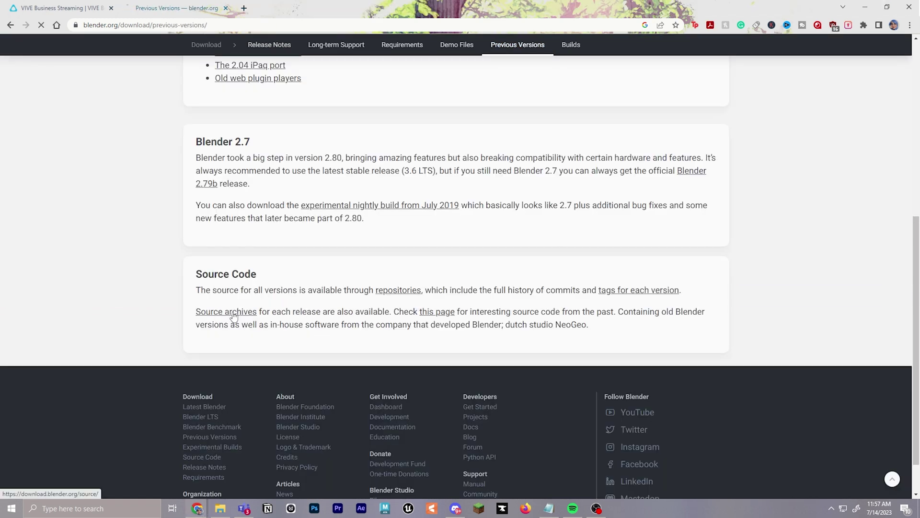
click(236, 312)
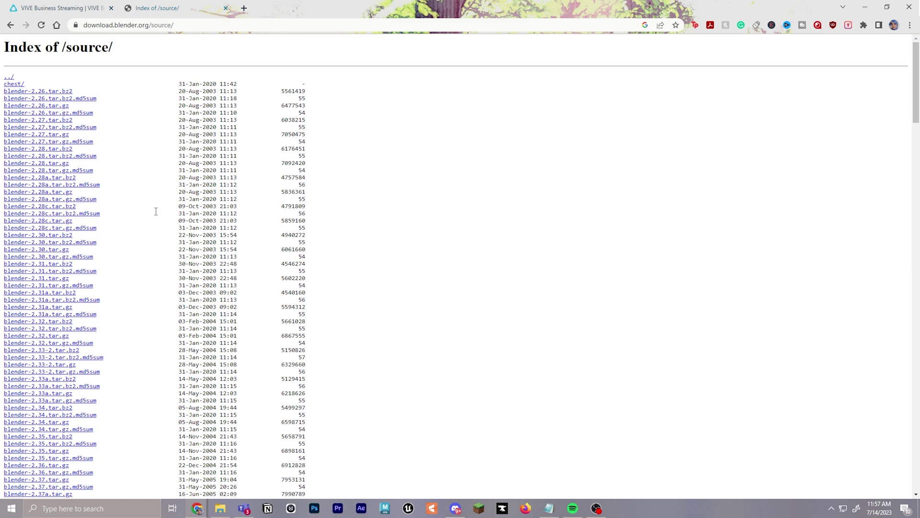
scroll(106, 169, down, 5)
scroll(115, 170, up, 5)
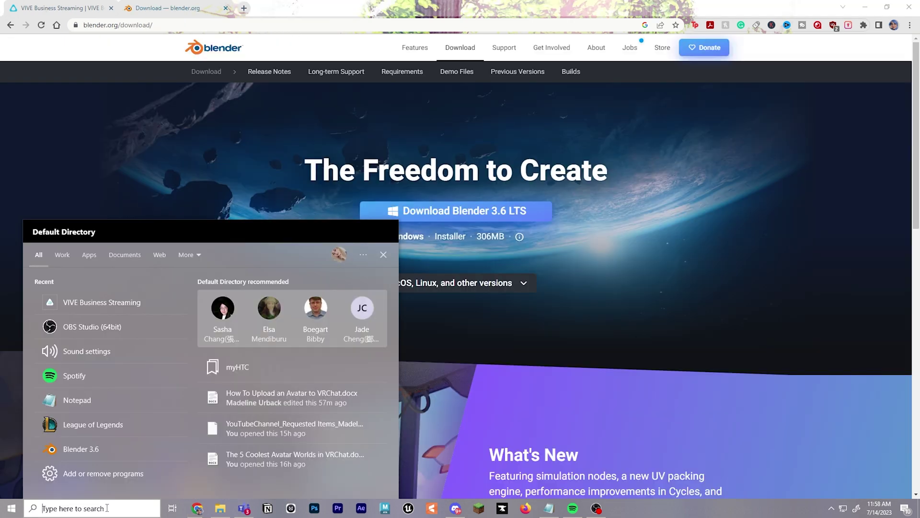
Step: Launch Blender 3.6 from a Windows search for 'blen' and dismiss the splash screen
text(blen)
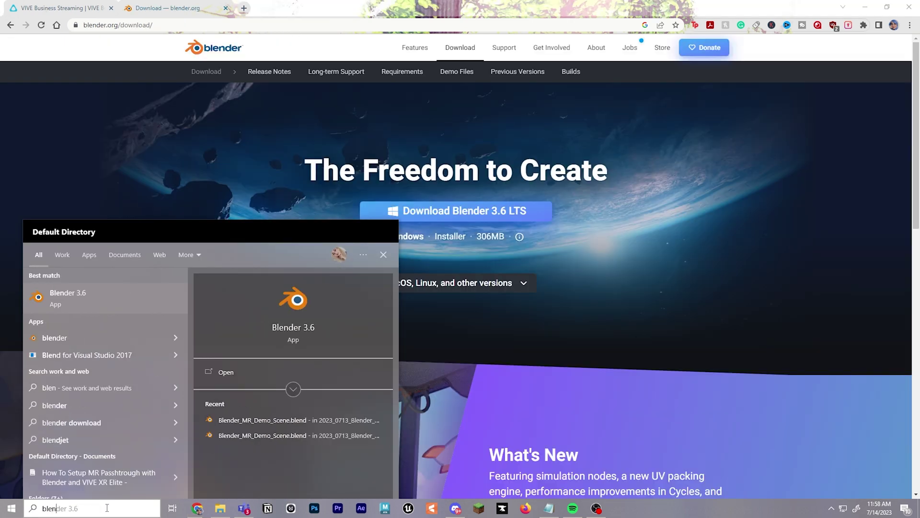
click(83, 309)
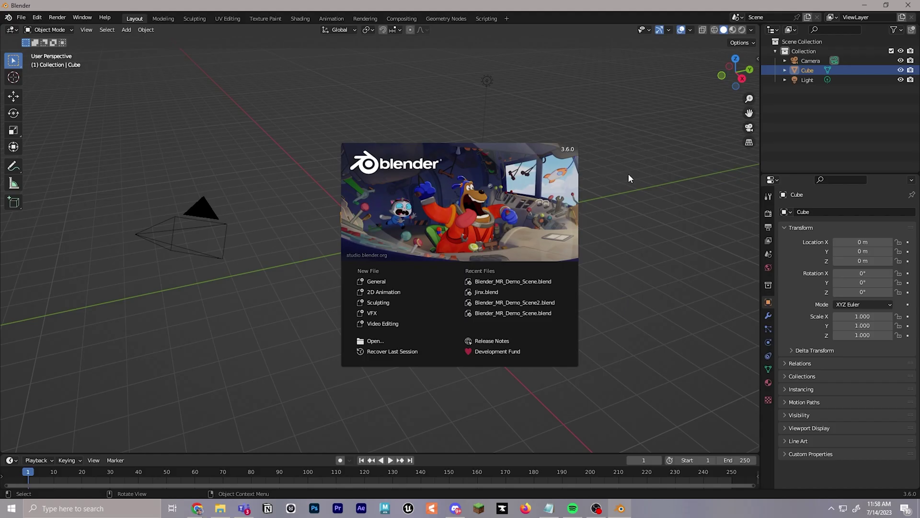
click(619, 177)
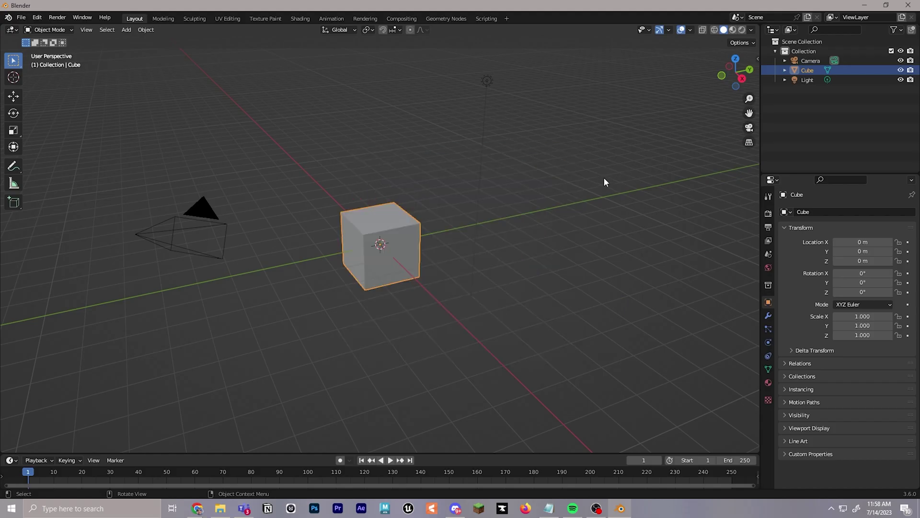
Step: Box-select the default camera, cube and light and delete them
drag(131, 157, 474, 342)
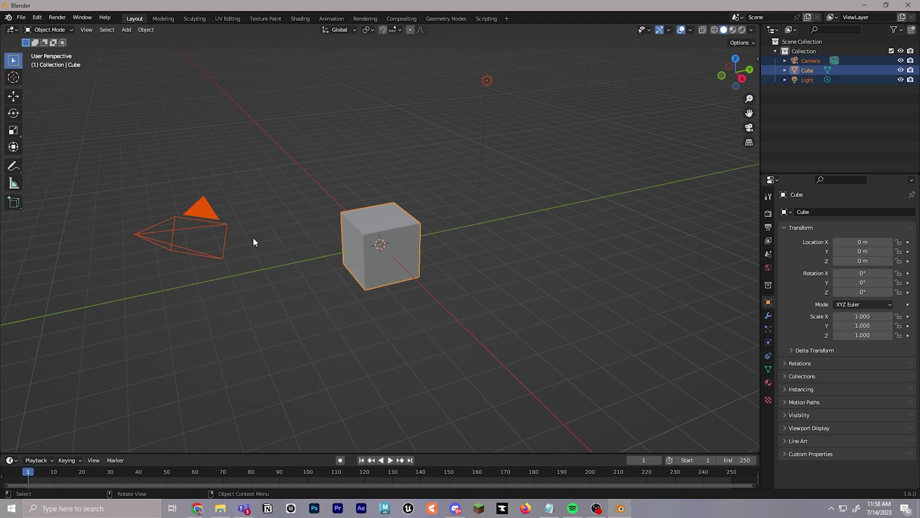
key(Delete)
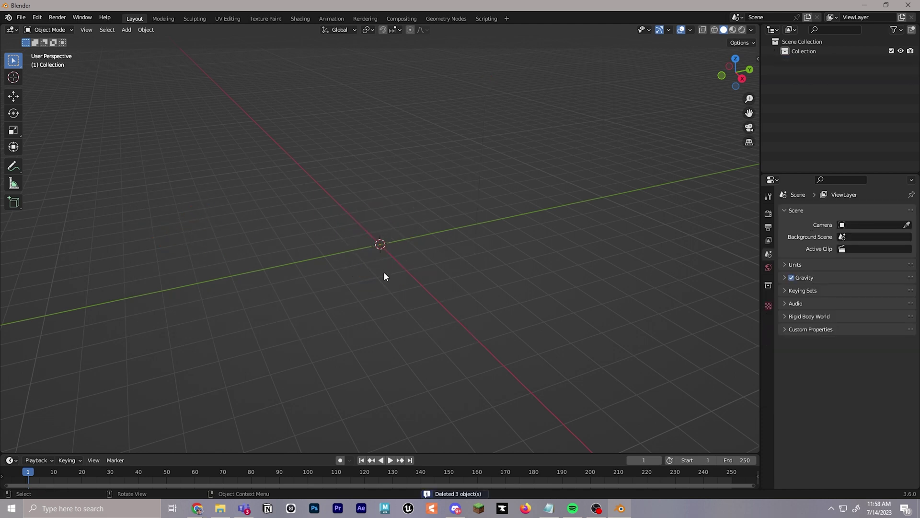
click(22, 17)
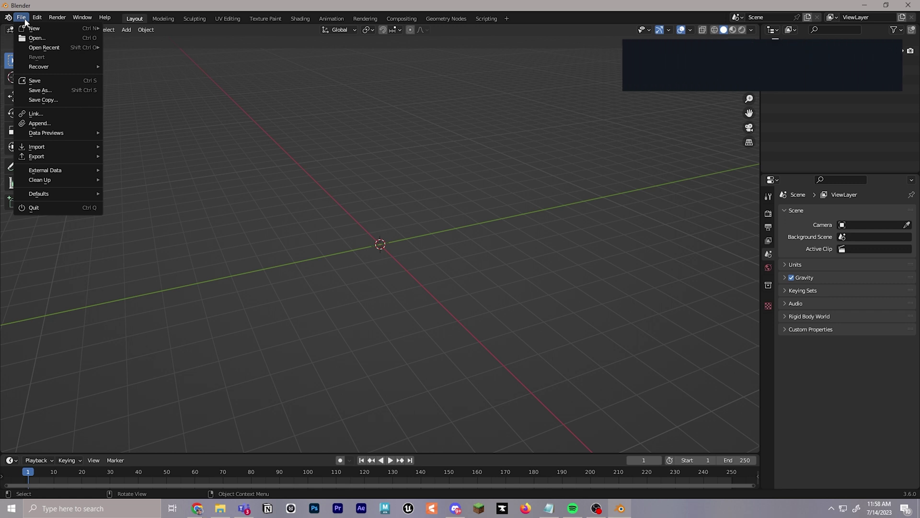
Step: Import the jinx.blend character model through the File menu
mouse_move(73, 147)
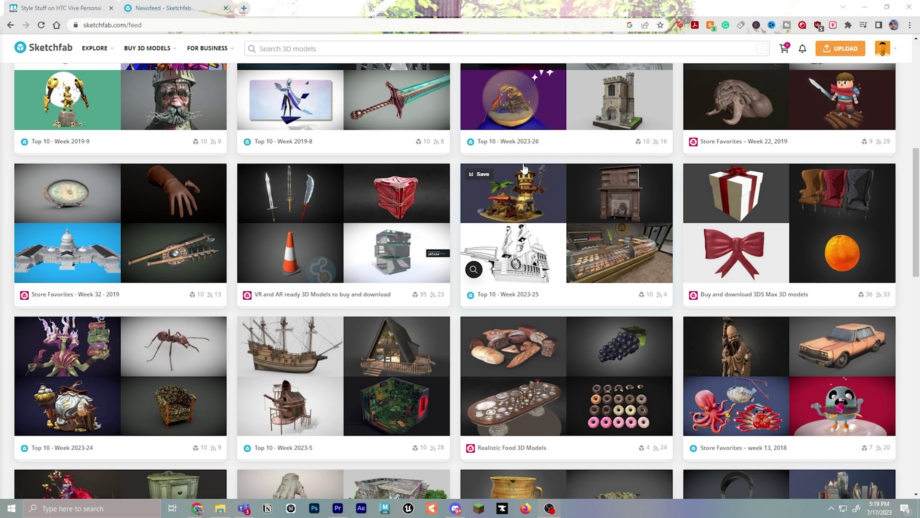
scroll(524, 169, down, 5)
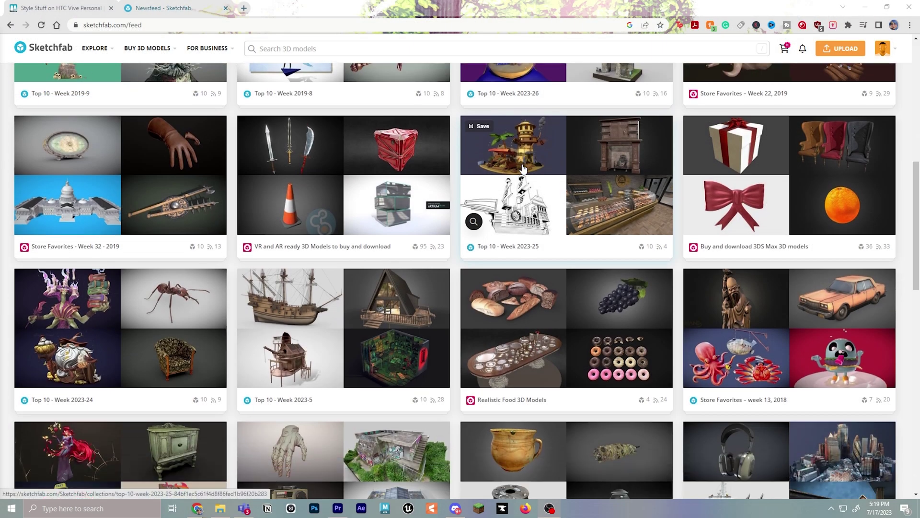
scroll(524, 169, down, 7)
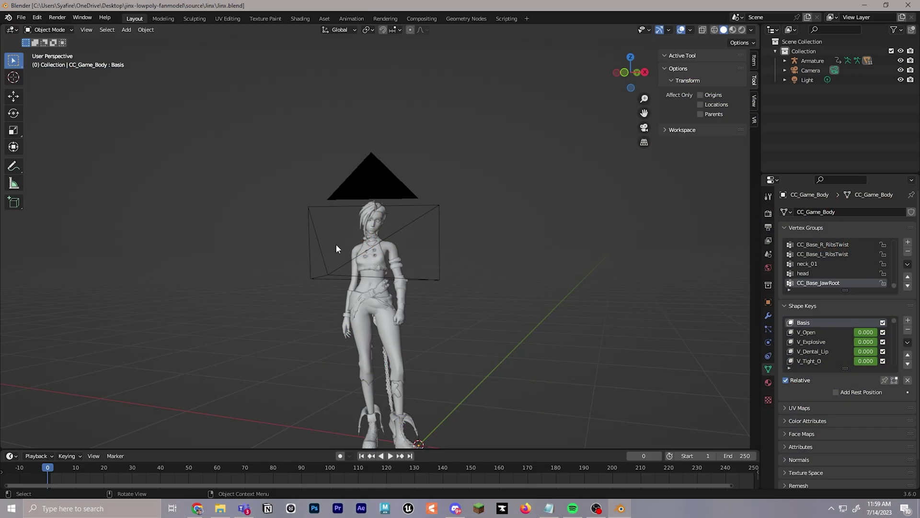
Step: Delete the camera positioned above the Jinx model
middle_drag(314, 237, 358, 234)
click(352, 166)
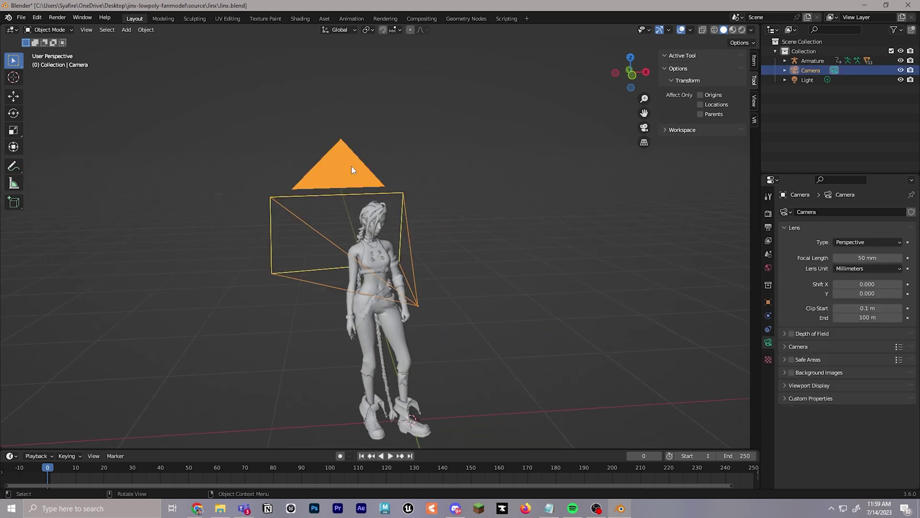
key(Delete)
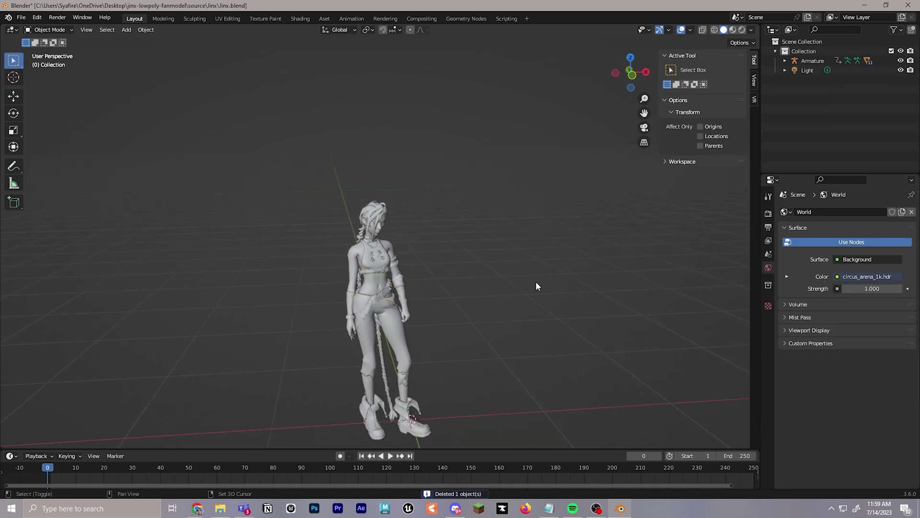
middle_drag(536, 286, 280, 242)
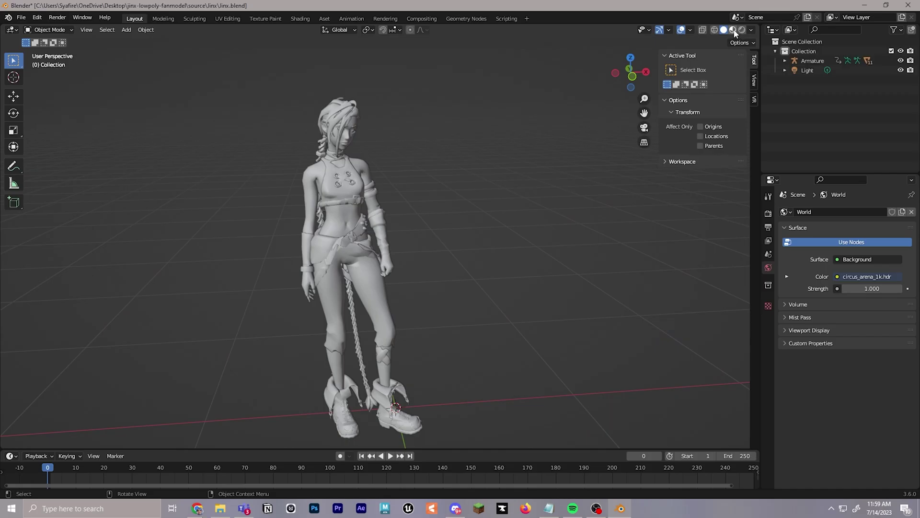
Step: Switch the viewport to Material Preview shading and reframe the textured character
click(734, 31)
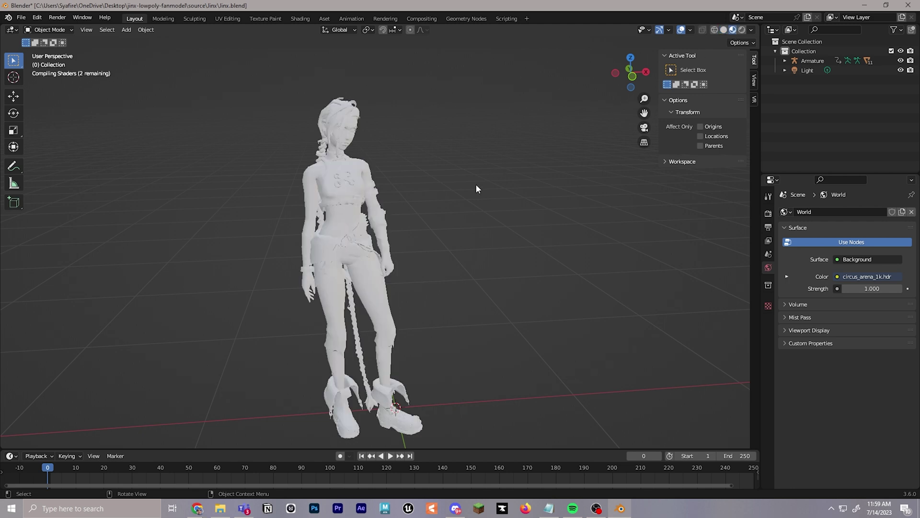
mouse_move(496, 200)
middle_down()
mouse_move(343, 194)
mouse_move(514, 196)
mouse_move(482, 207)
mouse_move(490, 208)
middle_up()
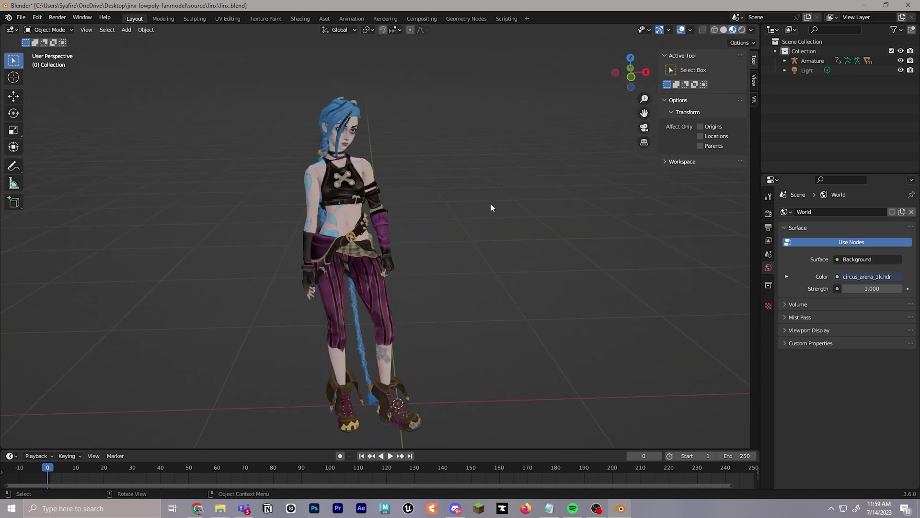
middle_drag(459, 251, 258, 174)
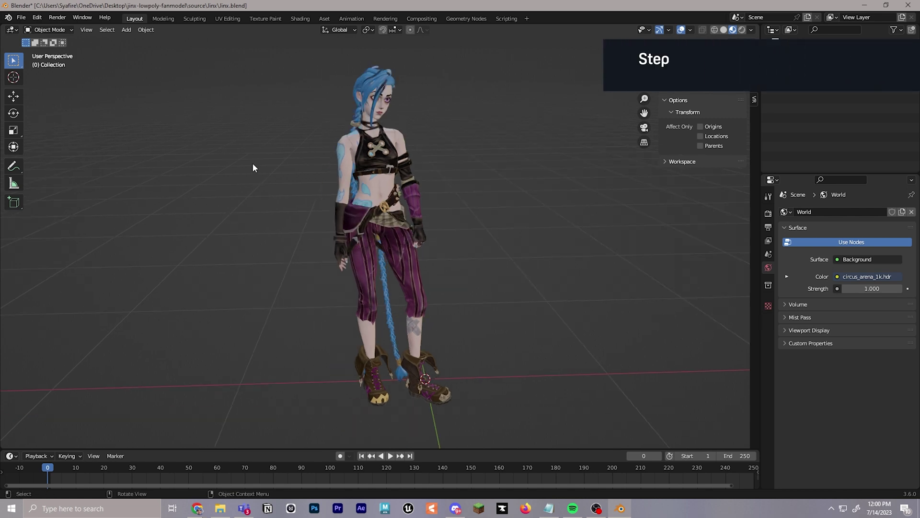
Step: Find '3D View: VR Scene Inspection' under Preferences > Add-ons by searching 'vr' and confirm it's enabled
click(37, 18)
click(77, 155)
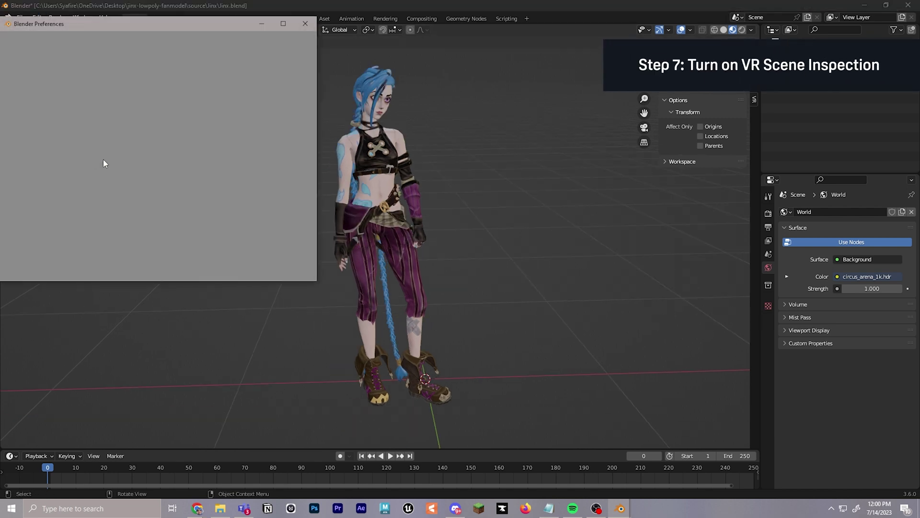
click(263, 52)
text(vr)
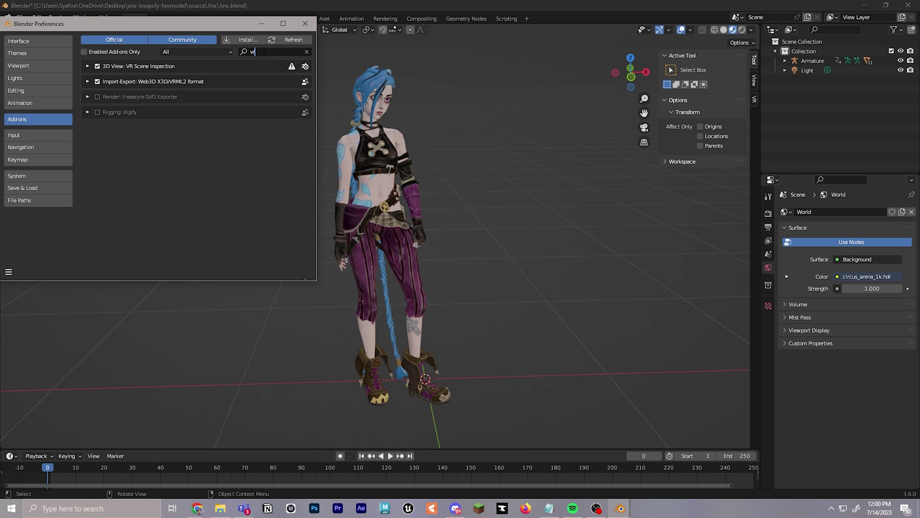
click(88, 67)
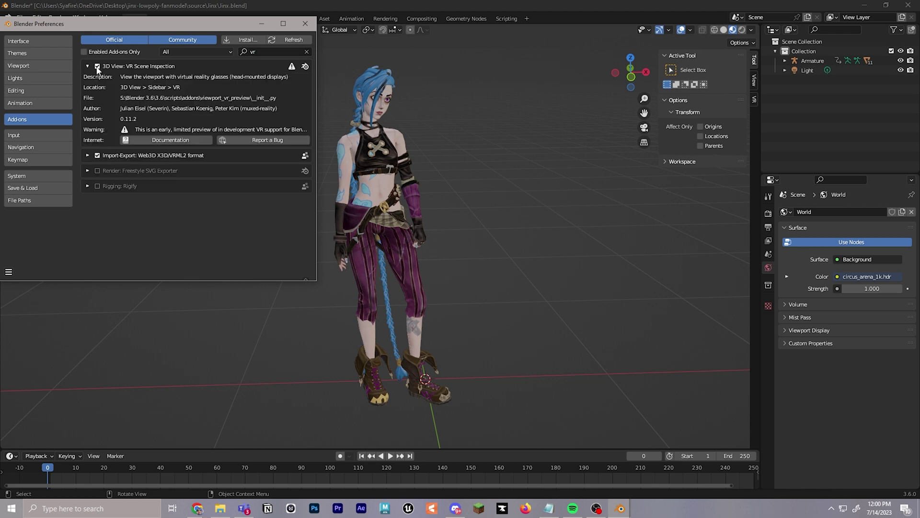
click(648, 156)
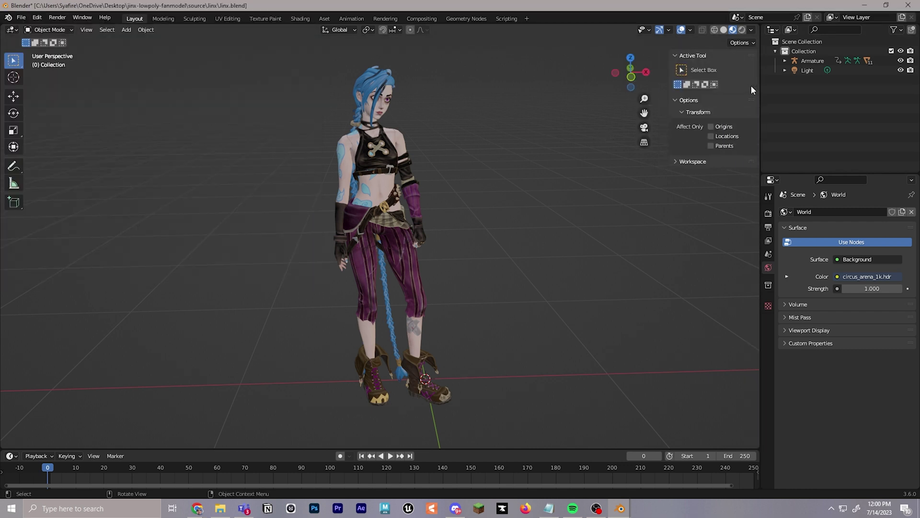
Step: Show the VR Session settings in the viewport sidebar's VR tab
key(n)
click(761, 58)
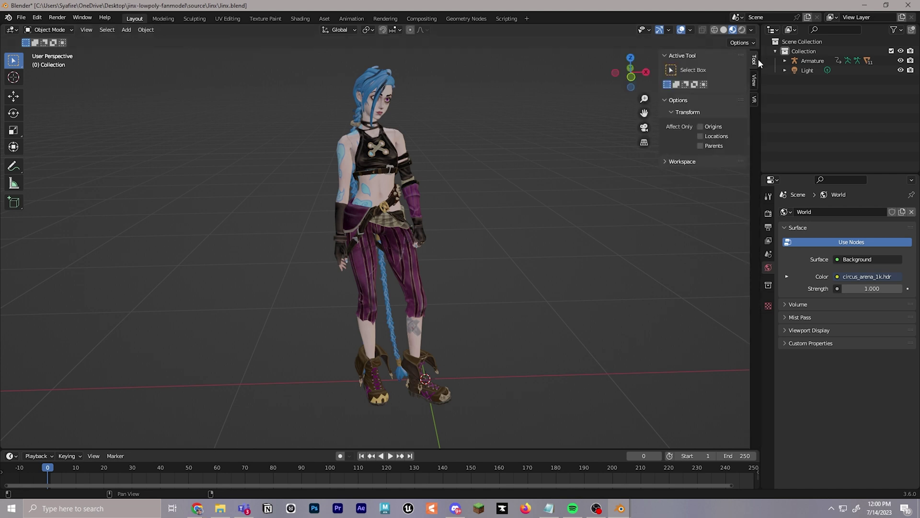
click(756, 99)
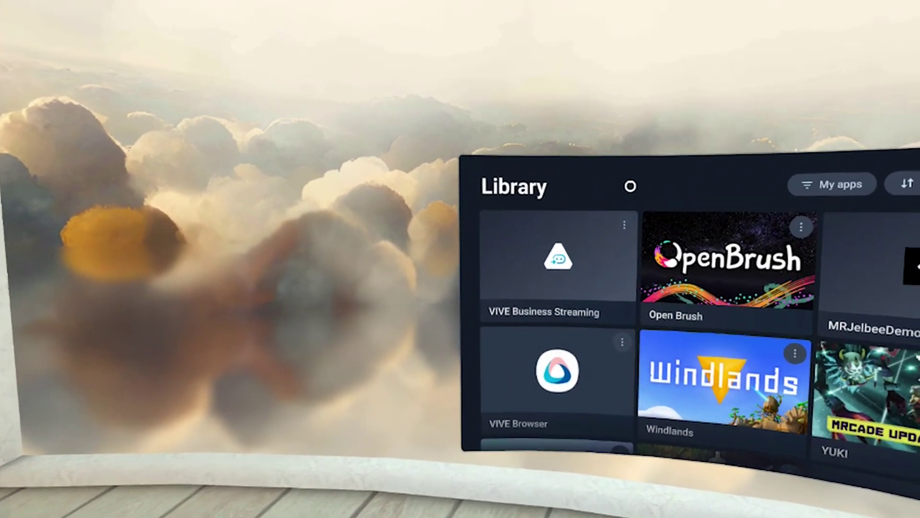
Step: Launch VIVE Business Streaming from the headset's Library
mouse_move(595, 181)
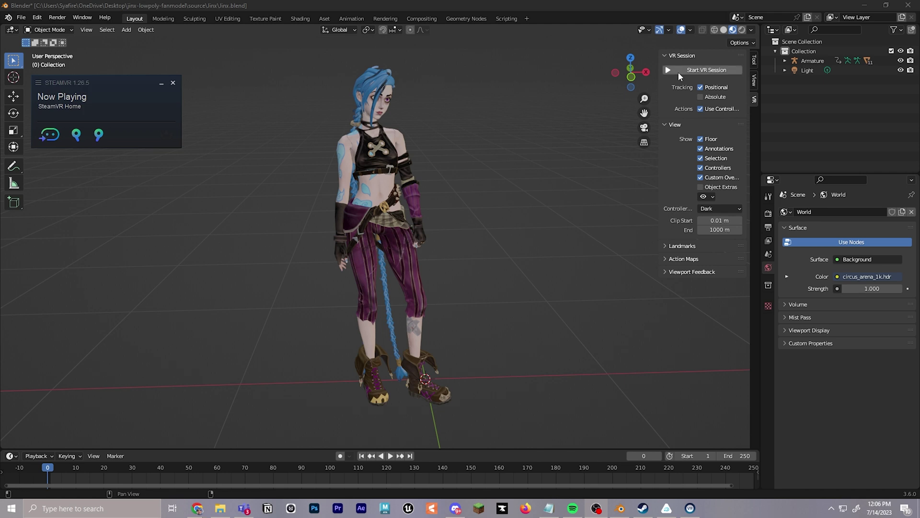
Step: Start the VR session from the VR sidebar and move the SteamVR Now Playing window aside
click(705, 71)
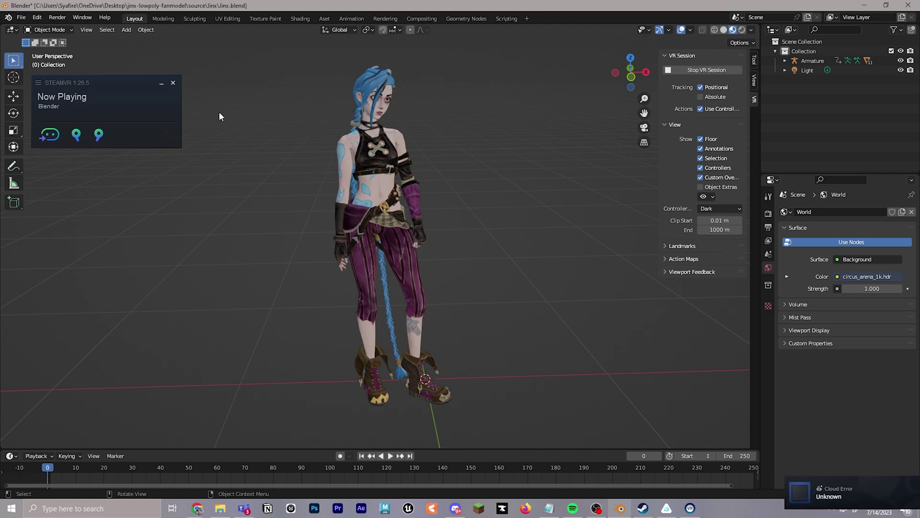
drag(131, 81, 249, 62)
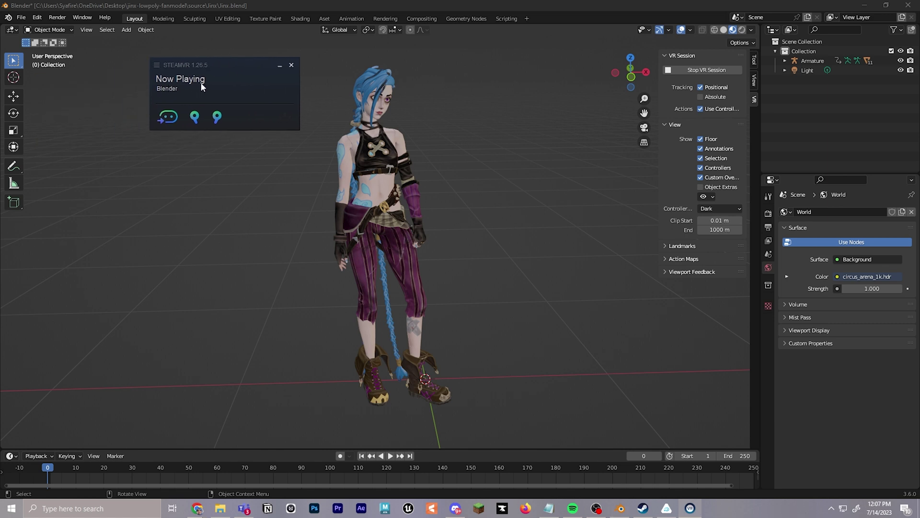